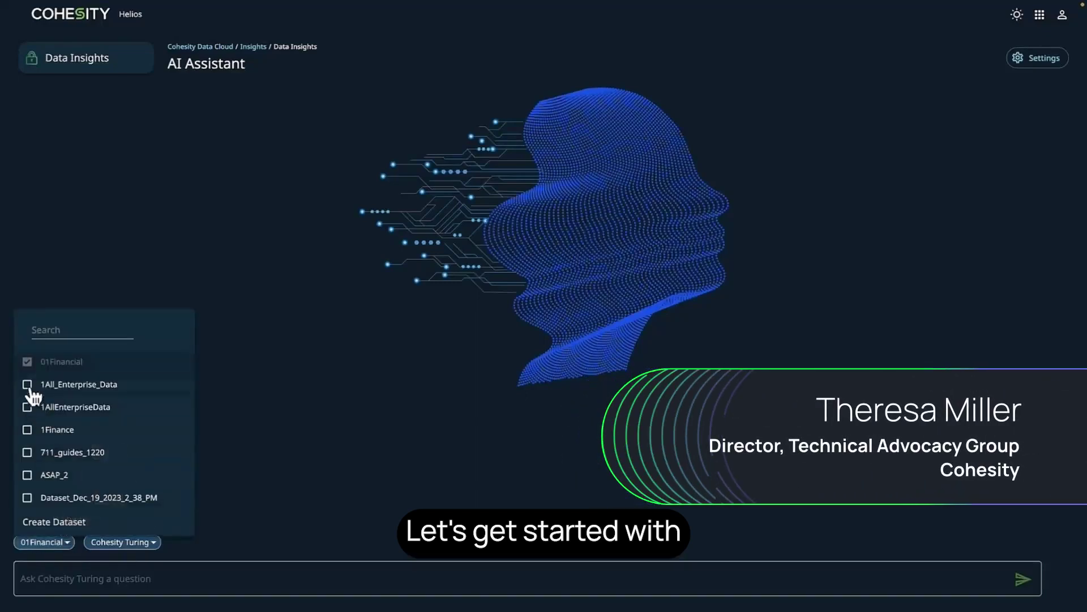
Step: Select the 1All_Enterprise_Data dataset and focus the empty question box
left_click(27, 385)
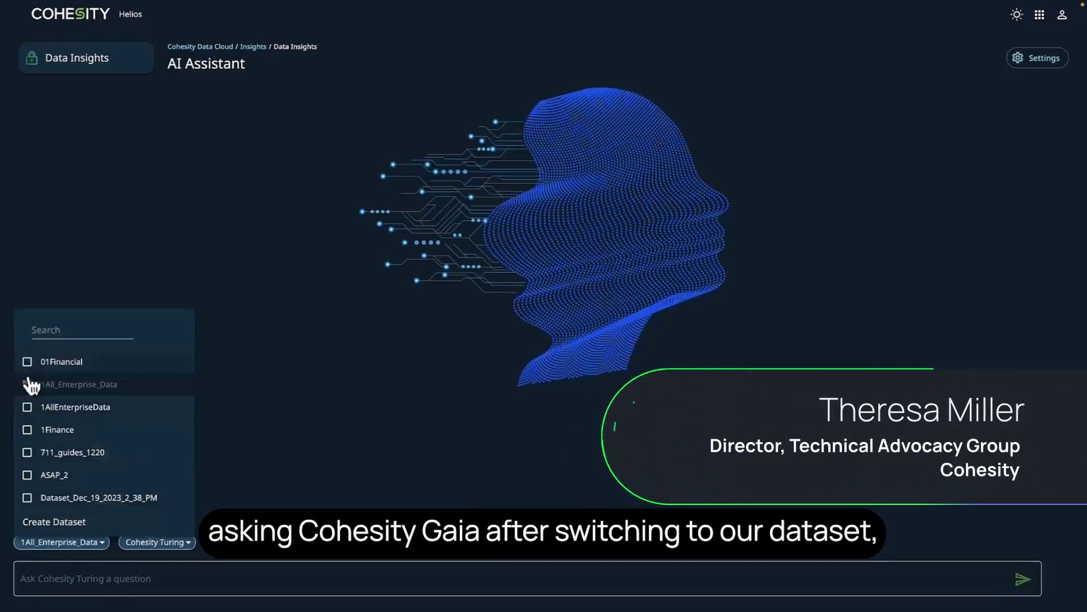
left_click(43, 580)
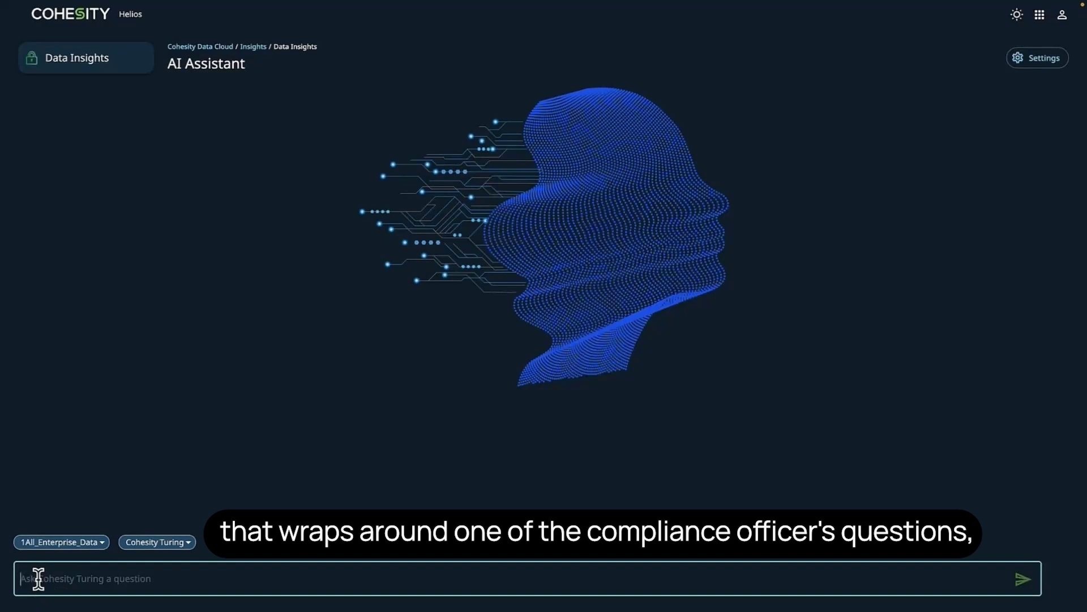
type("Can you provide details on emails regarding a bankruptcy presentation?")
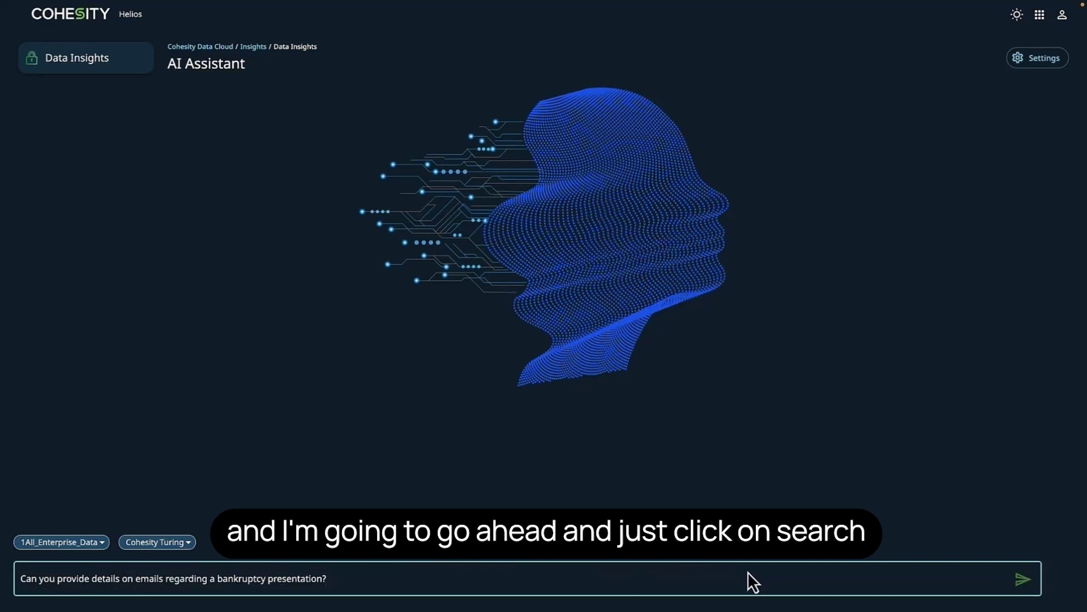
Step: Send the bankruptcy-presentation email question to Cohesity Turing for an answer
left_click(1024, 581)
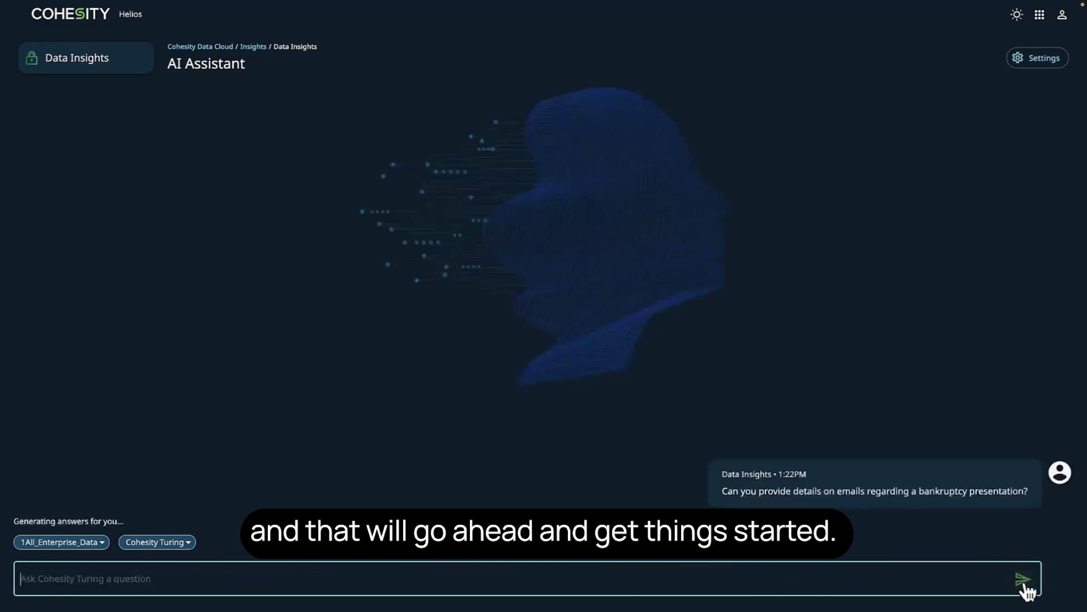